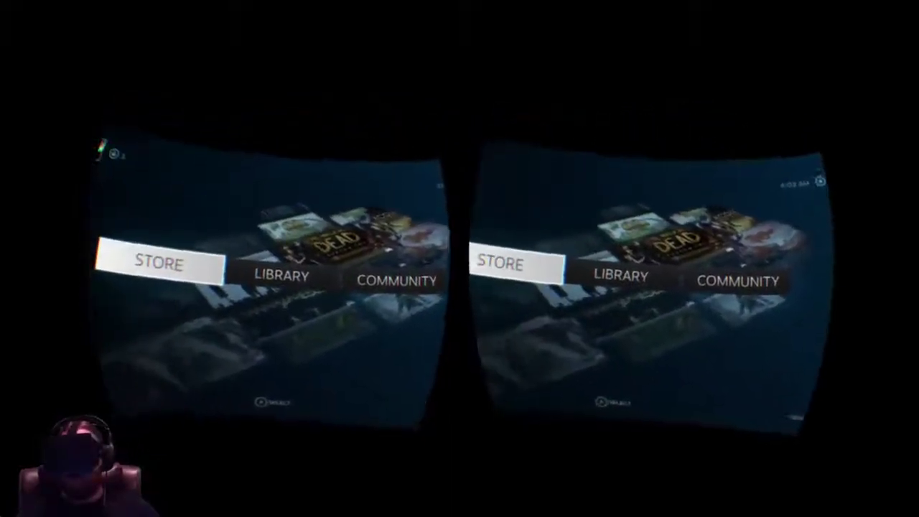
key("Right")
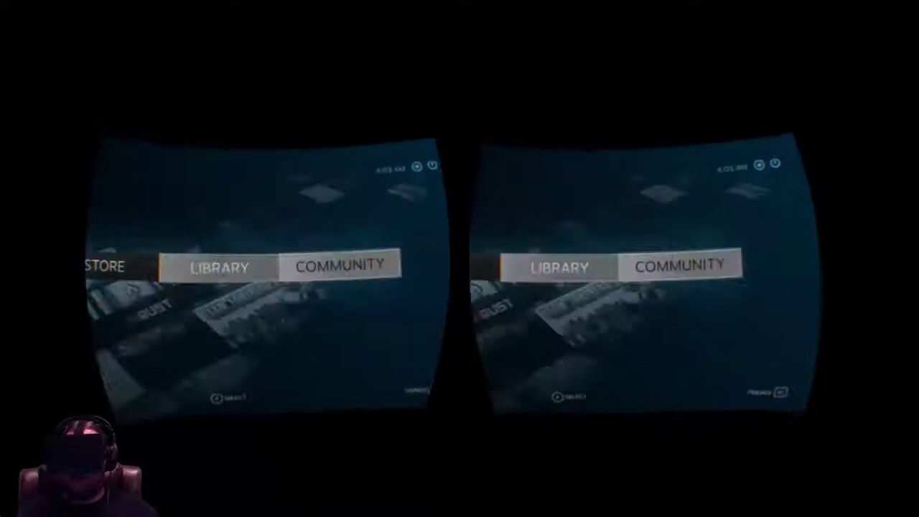
key("Left")
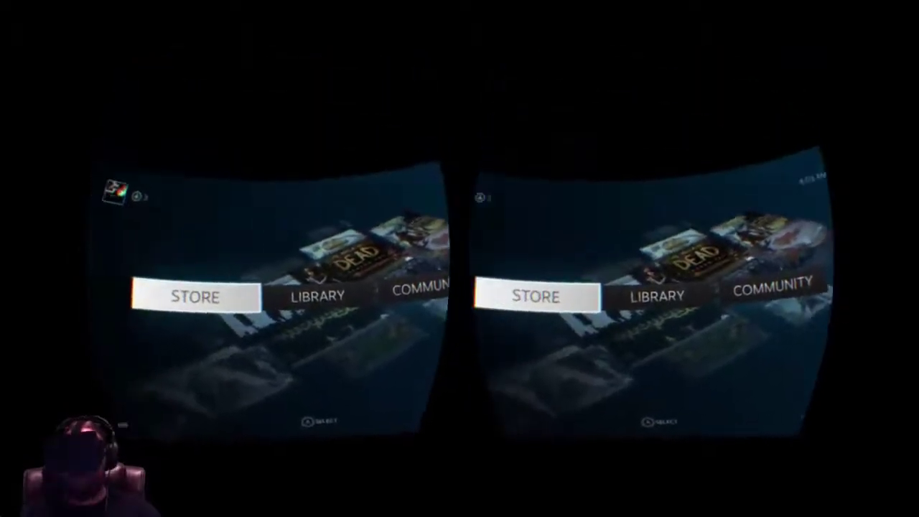
key("Right")
key("Left")
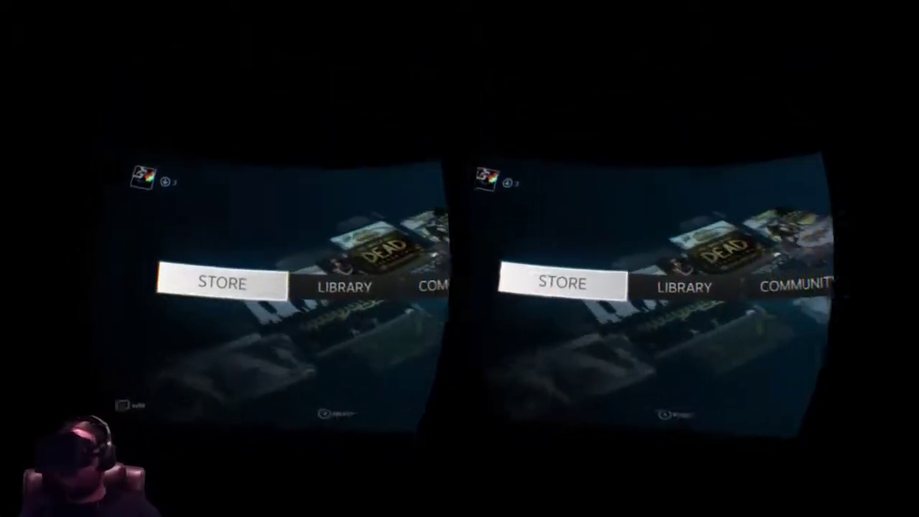
key("Right")
key("Right")
key("Left")
key("Left")
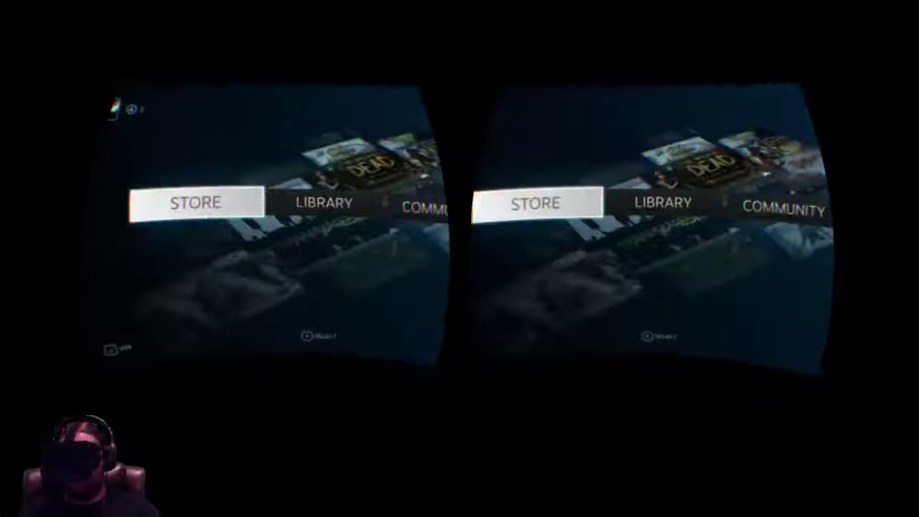
Open the Library section from the Big Picture main menu
key("Right")
key("Right")
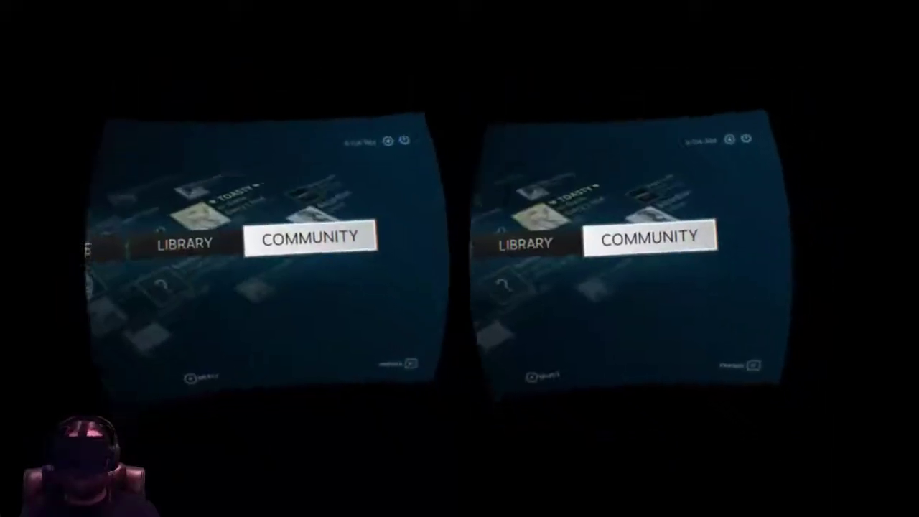
key("Left")
key("Return")
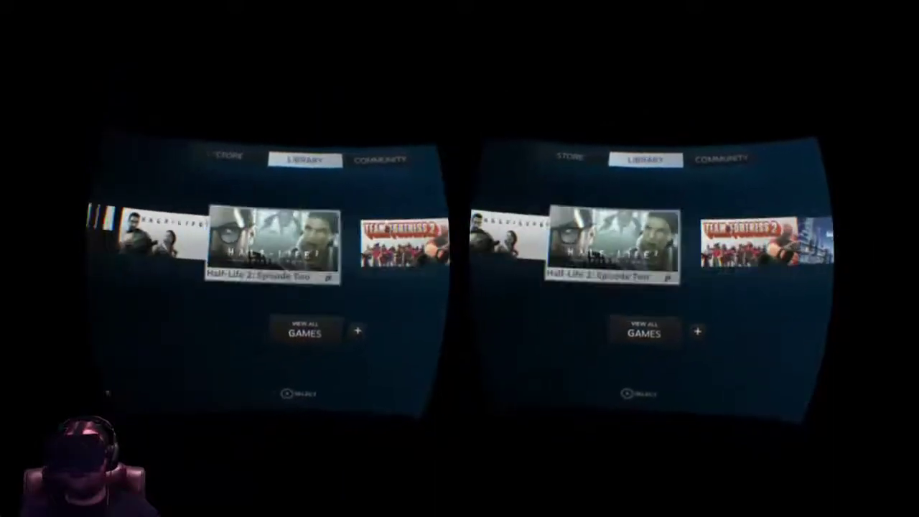
Browse the recently played games in the library and open the highlighted media item on Rust's store page
key("Left")
key("Left")
key("Right")
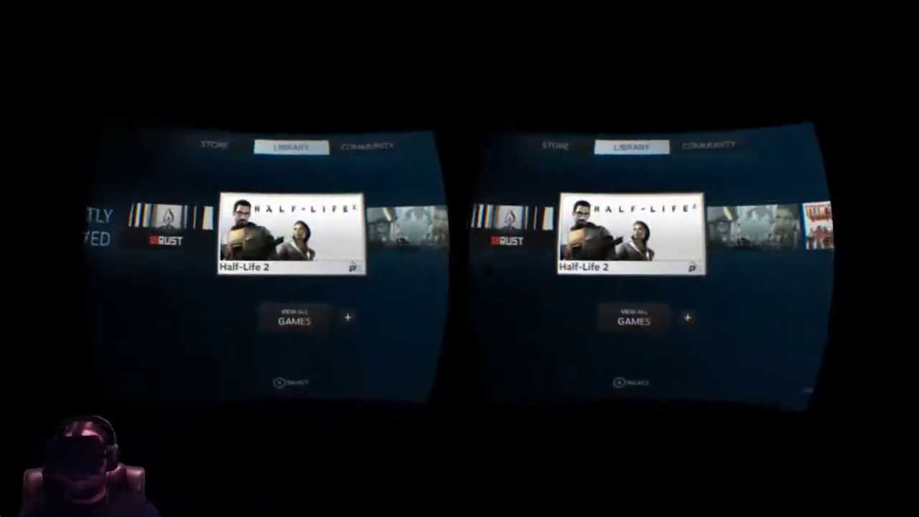
key("Right")
key("Right")
key("Right")
key("Right")
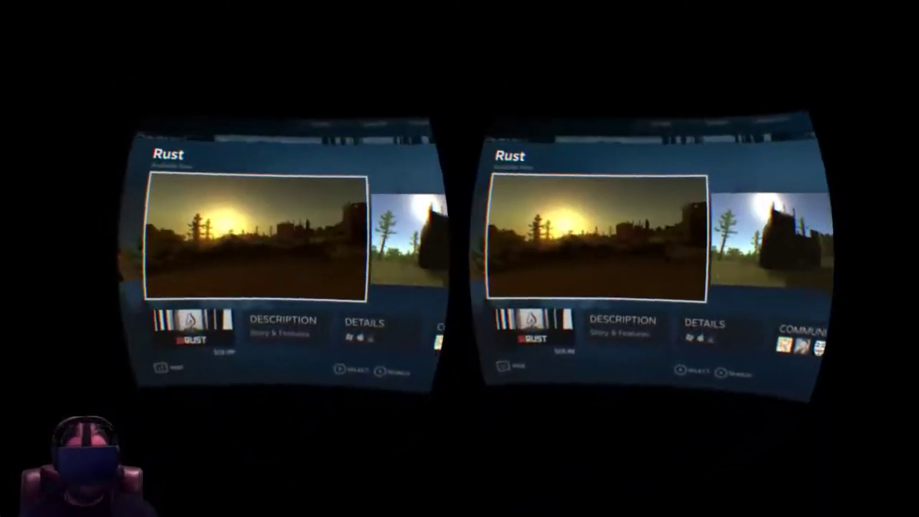
key("Return")
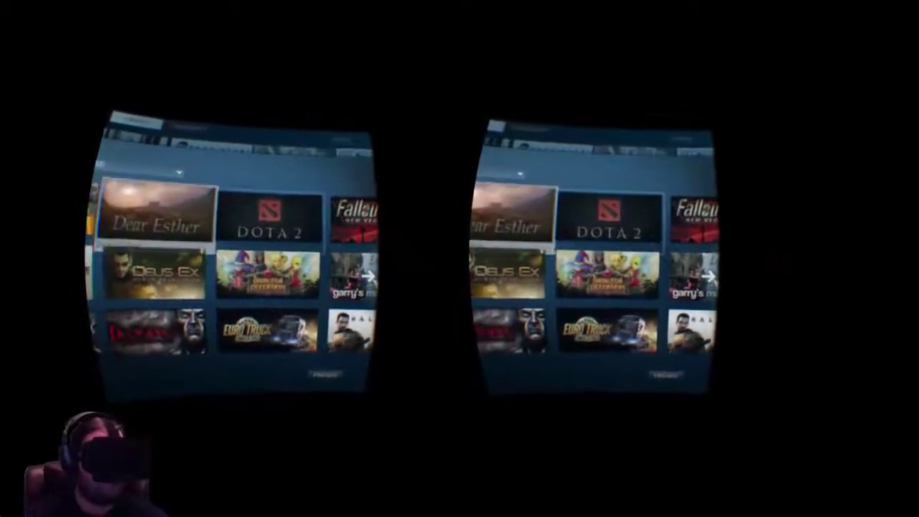
Browse the grid of installed games from Dear Esther past Left 4 Dead 2
key("Right")
key("Right")
key("Right")
key("Right")
key("Right")
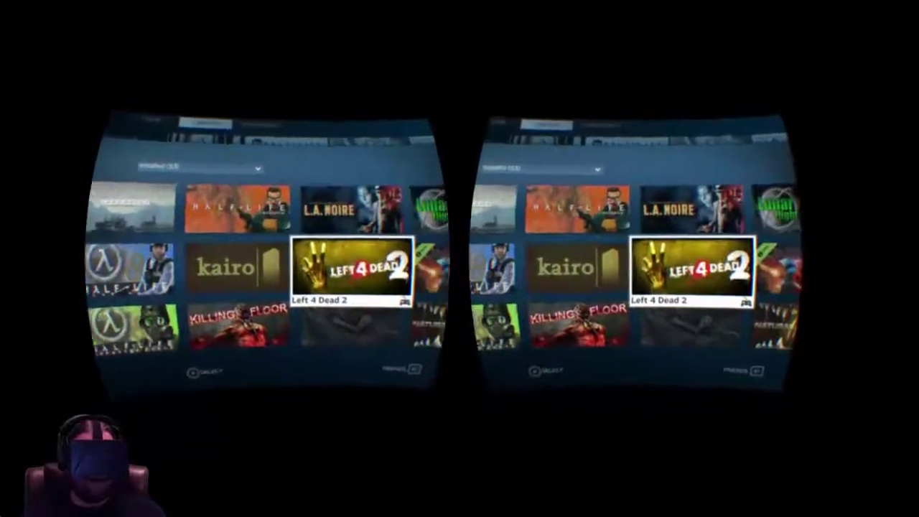
key("Right")
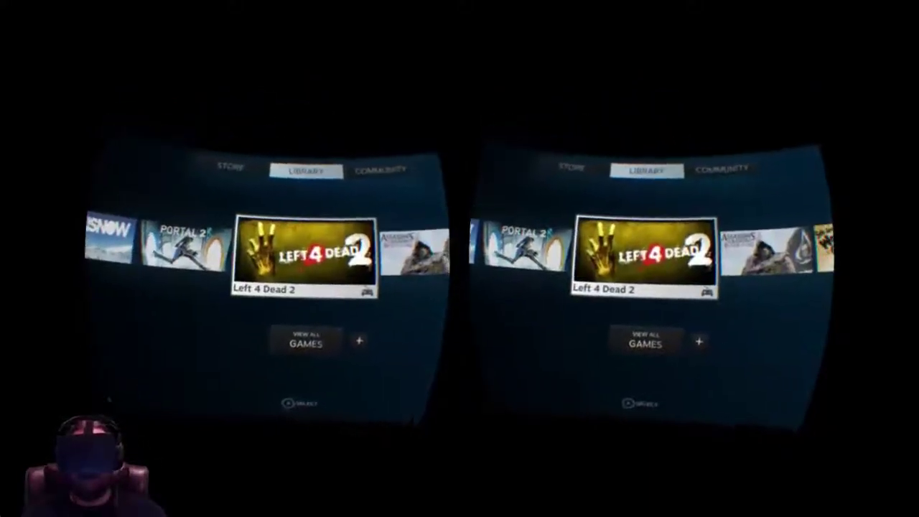
Go back through the recently played games from Left 4 Dead 2 to Half-Life 2
key("Left")
key("Left")
key("Left")
key("Left")
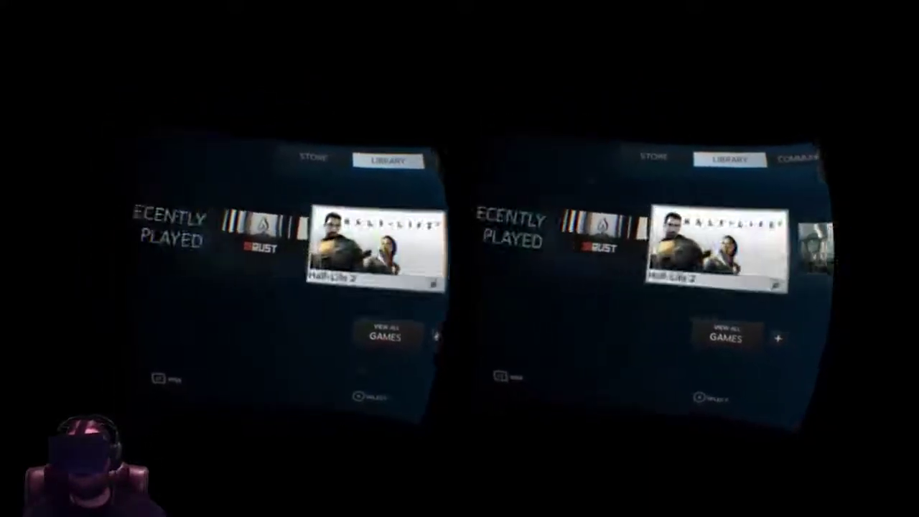
Return to the main menu from the library and open the Community section
key("Up")
key("Left")
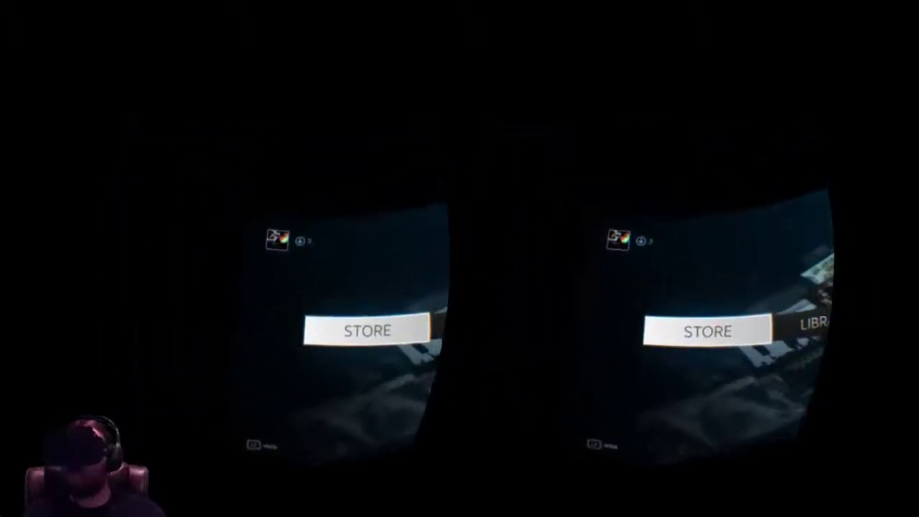
key("Up")
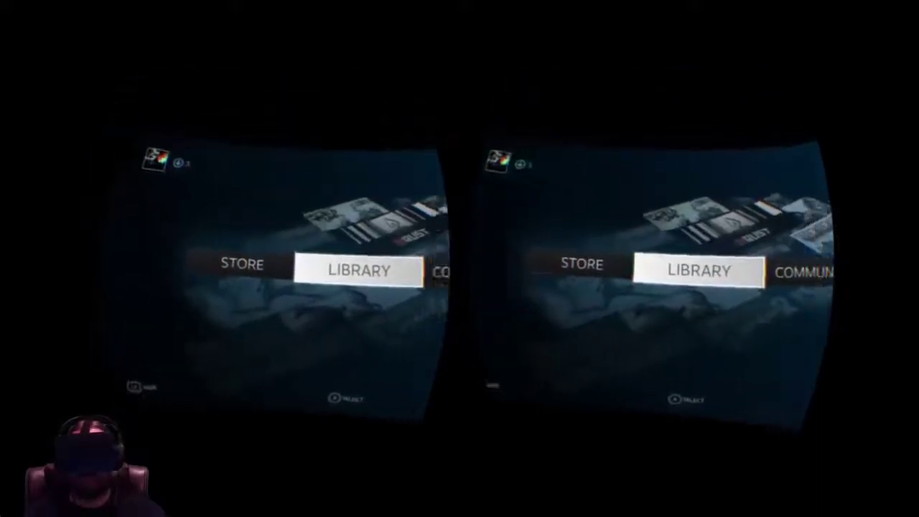
key("Right")
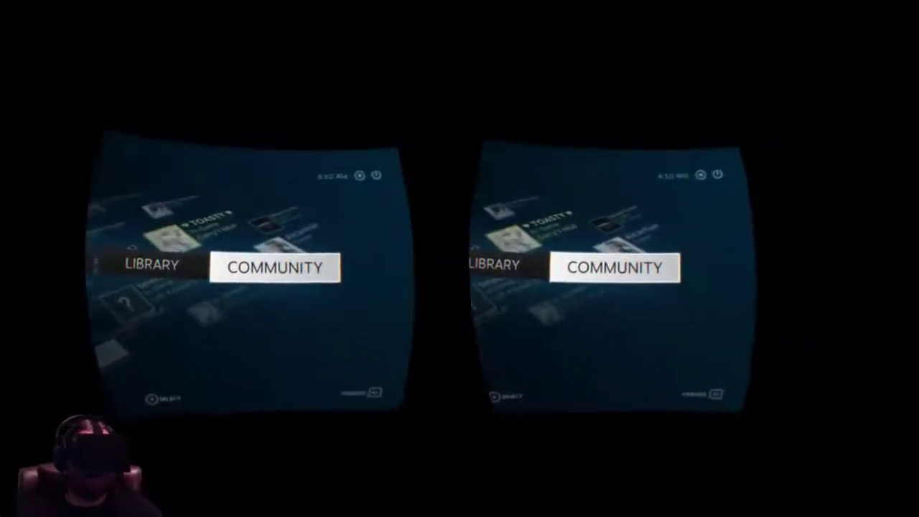
key("Return")
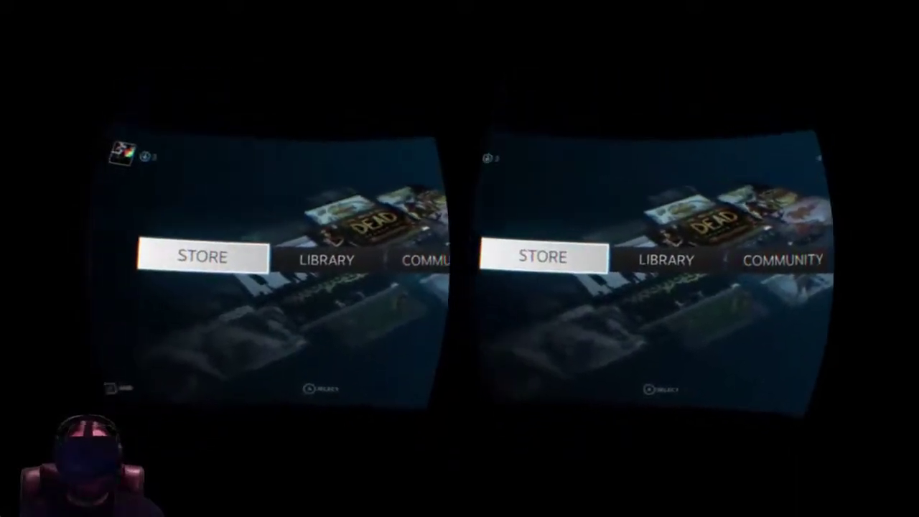
key("Right")
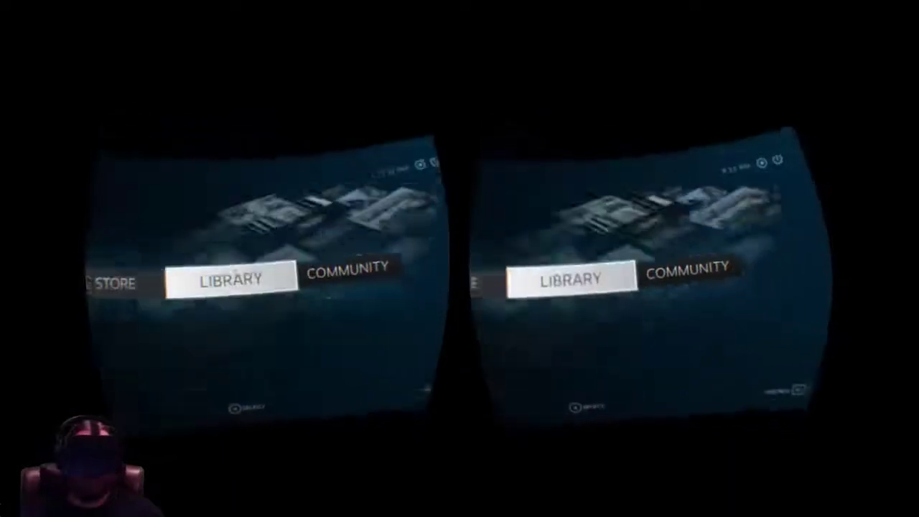
key("Right")
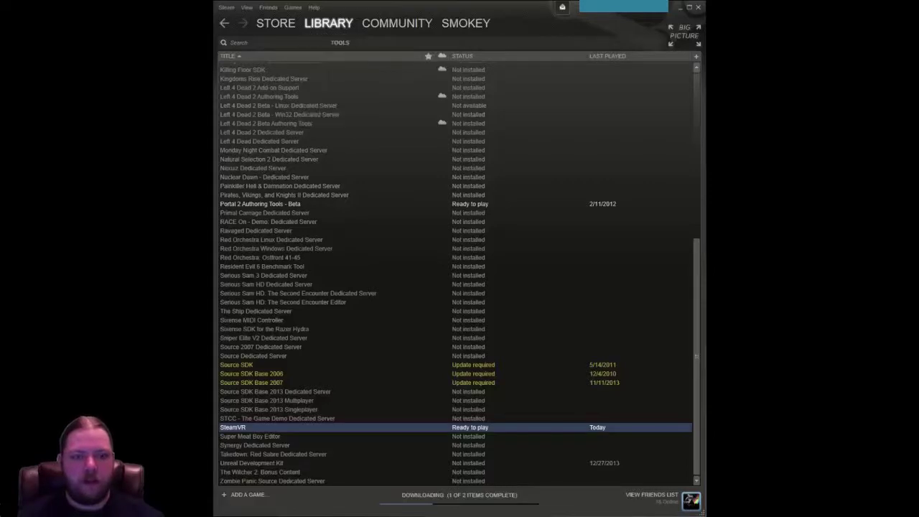
Opt SteamVR into the "beta - Beta Update" program in its properties and close the properties window
mouse_move(328, 23)
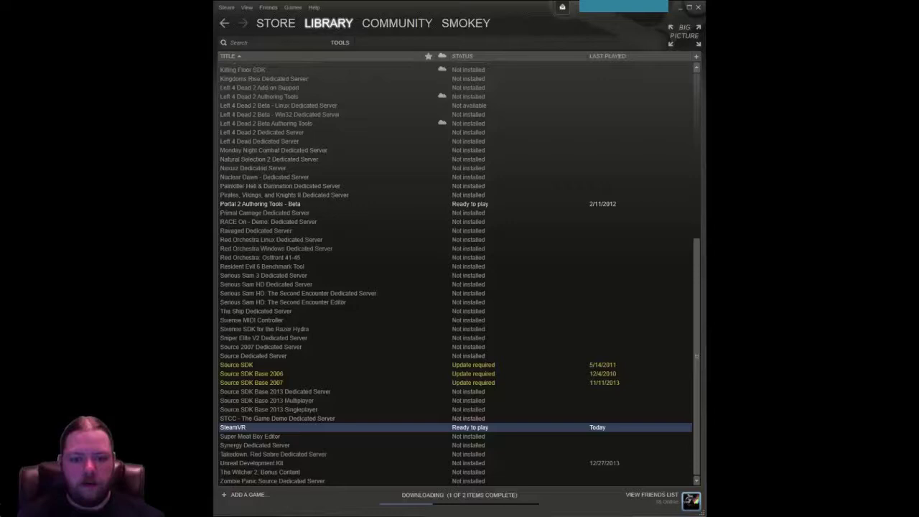
right_click(264, 426)
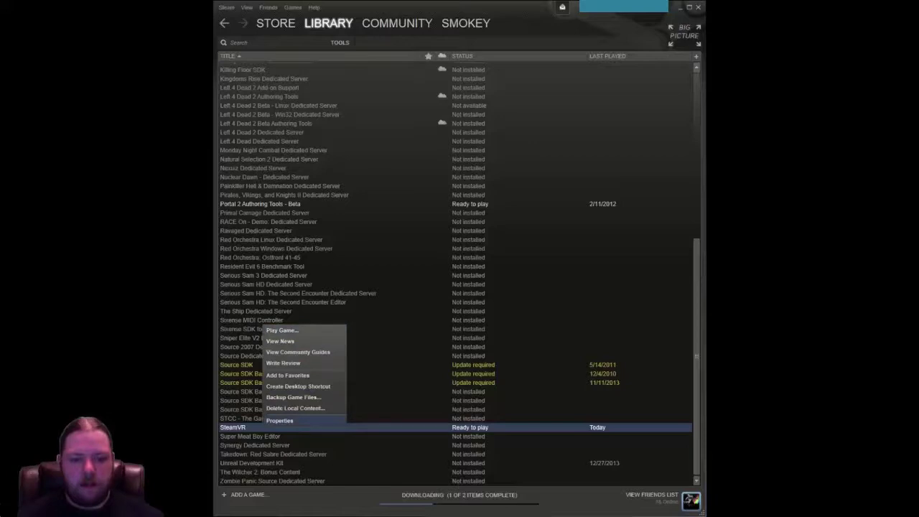
left_click(279, 420)
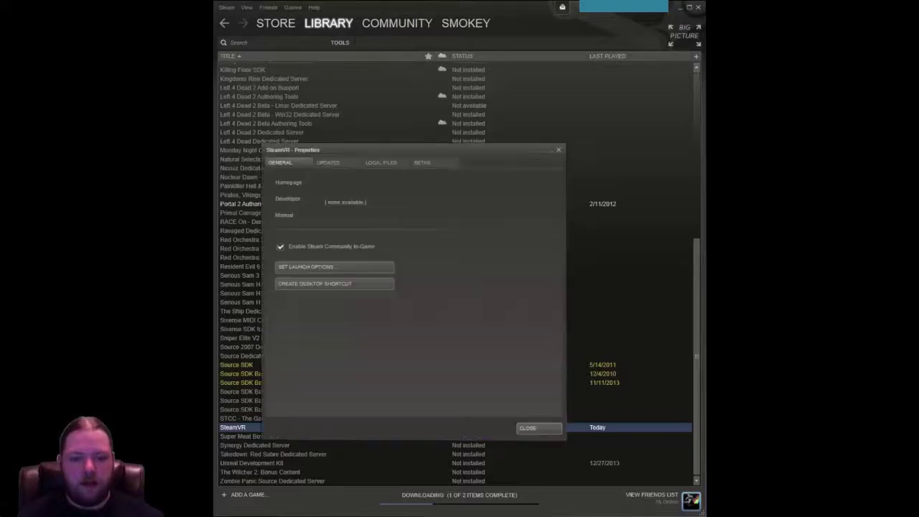
left_click(421, 162)
left_click(345, 197)
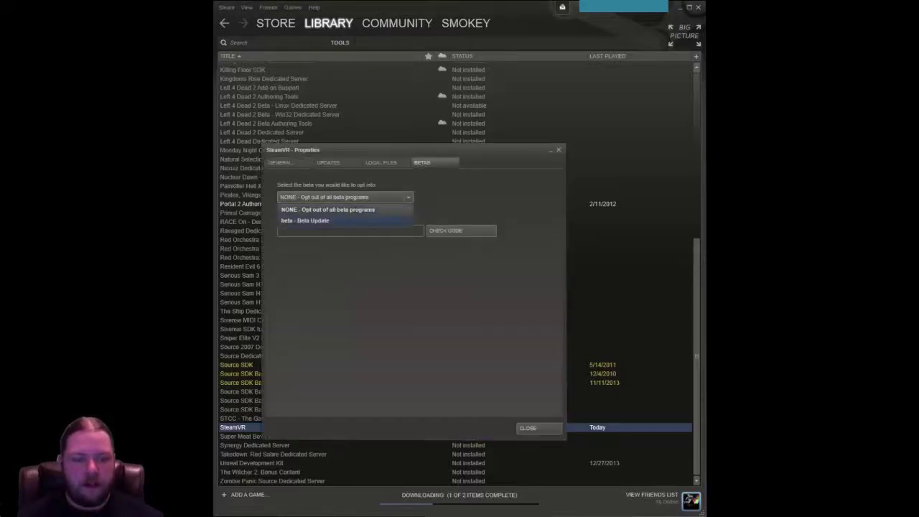
left_click(305, 220)
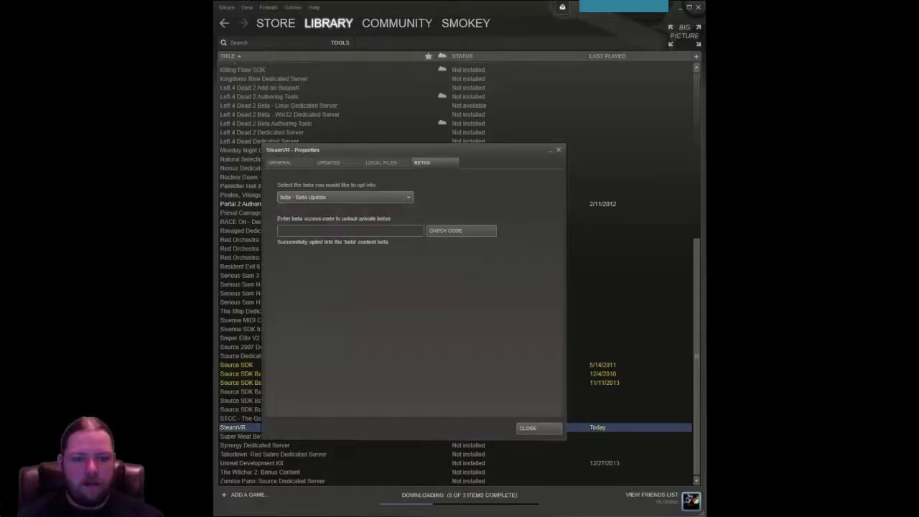
left_click(528, 428)
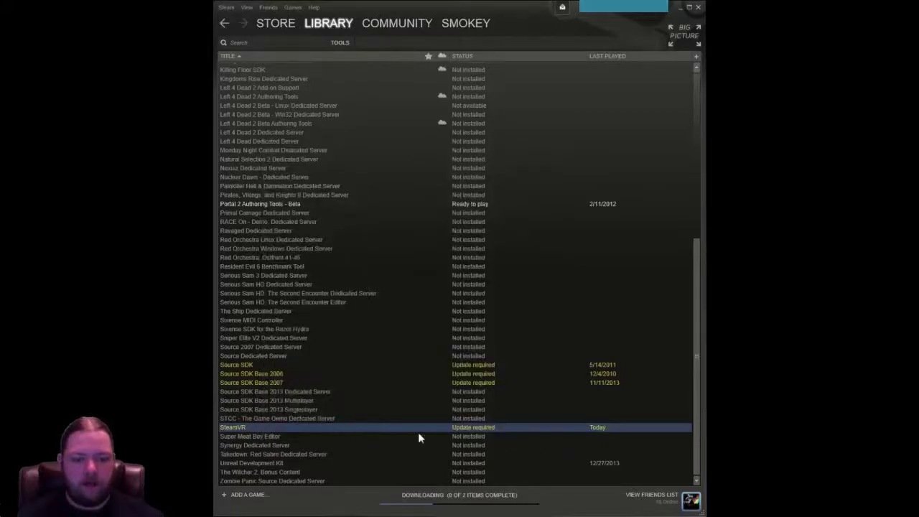
left_click(431, 495)
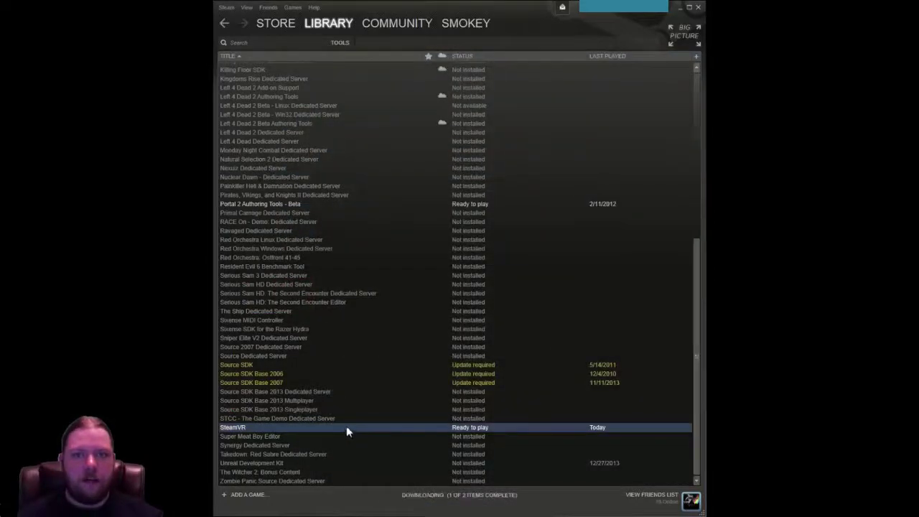
right_click(353, 427)
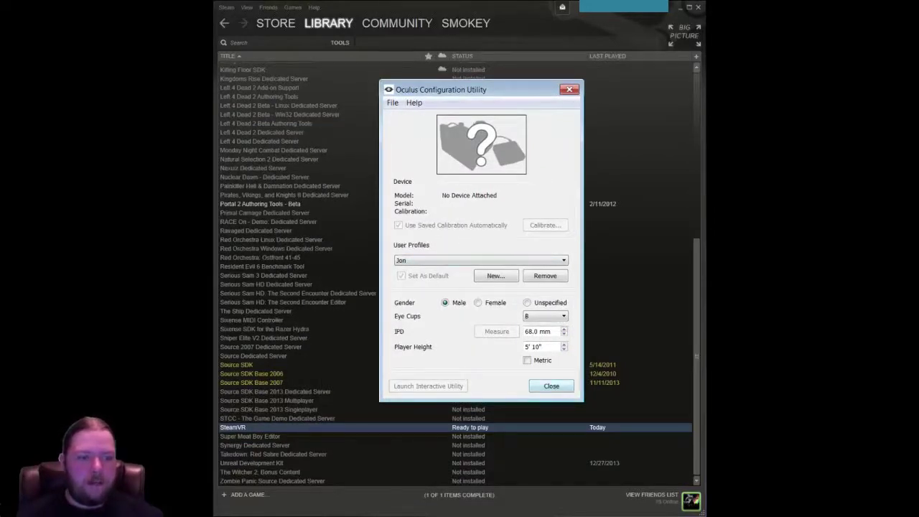
Close the Oculus Configuration Utility and dismiss Steam's Interface settings
left_click(549, 388)
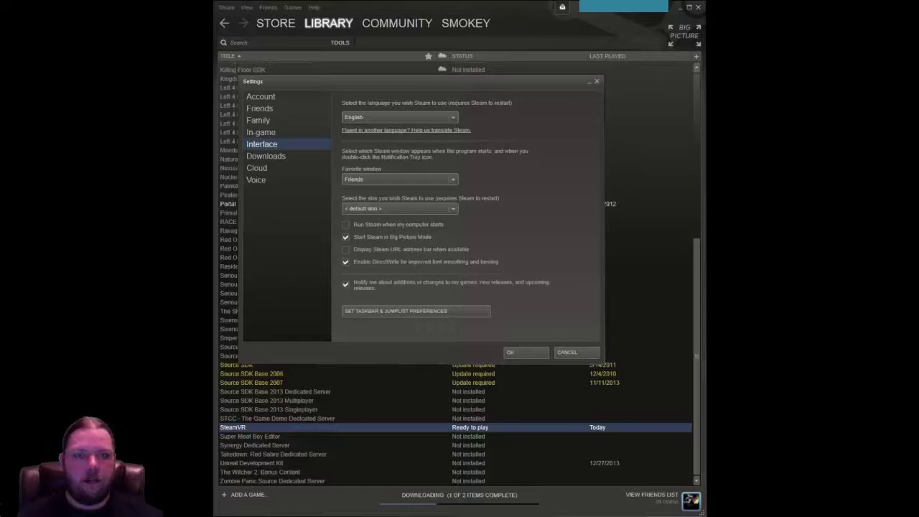
key("Escape")
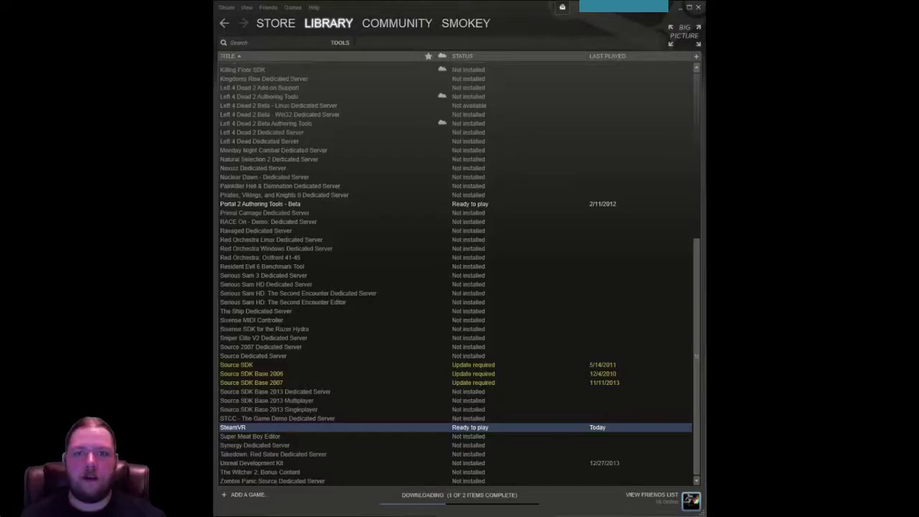
Check the Steam.exe shortcut's target for the -vr launch parameter and accept the shortcut properties
left_click_drag(43, 154, 408, 102)
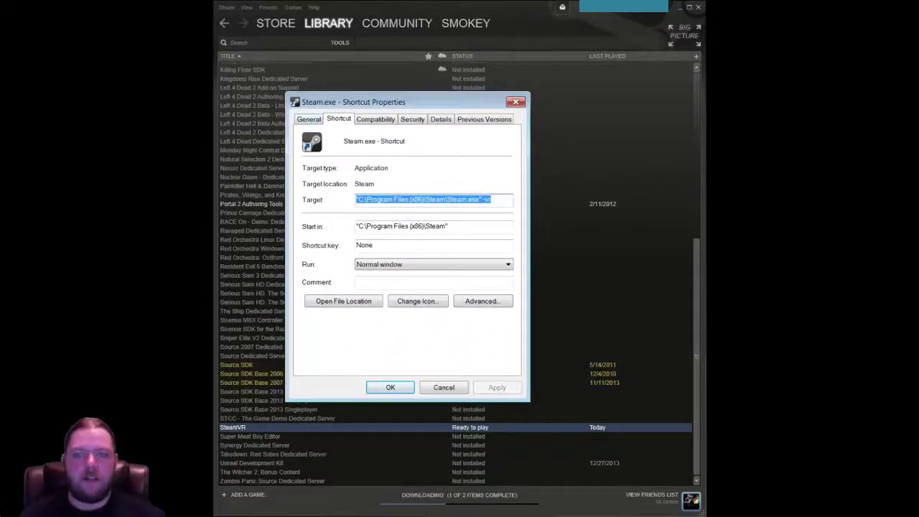
left_click(492, 200)
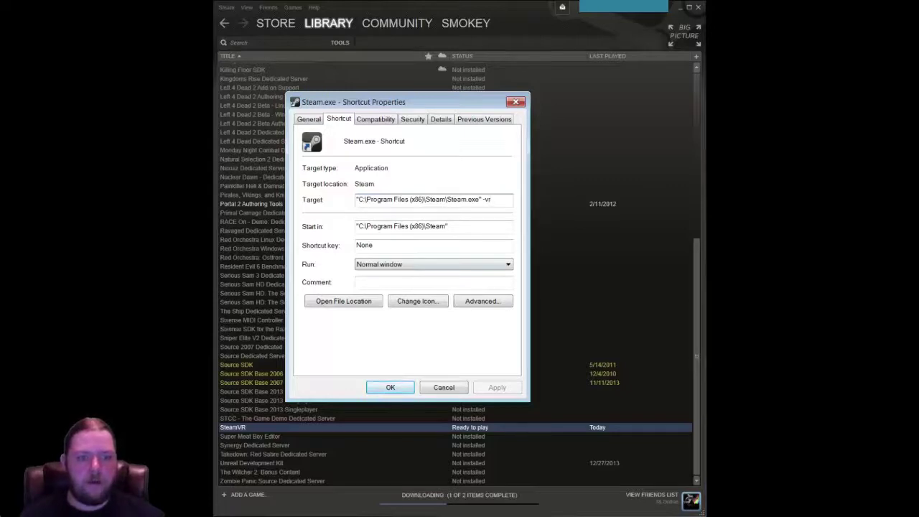
left_click(391, 387)
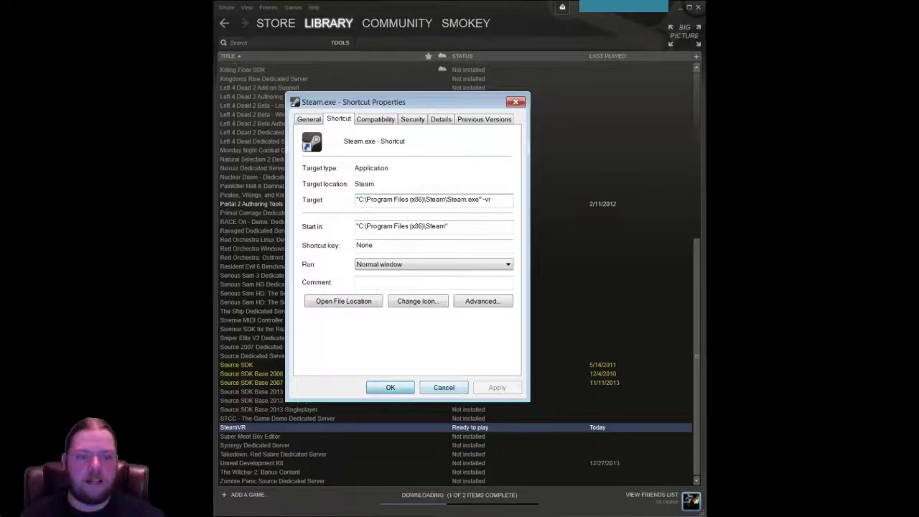